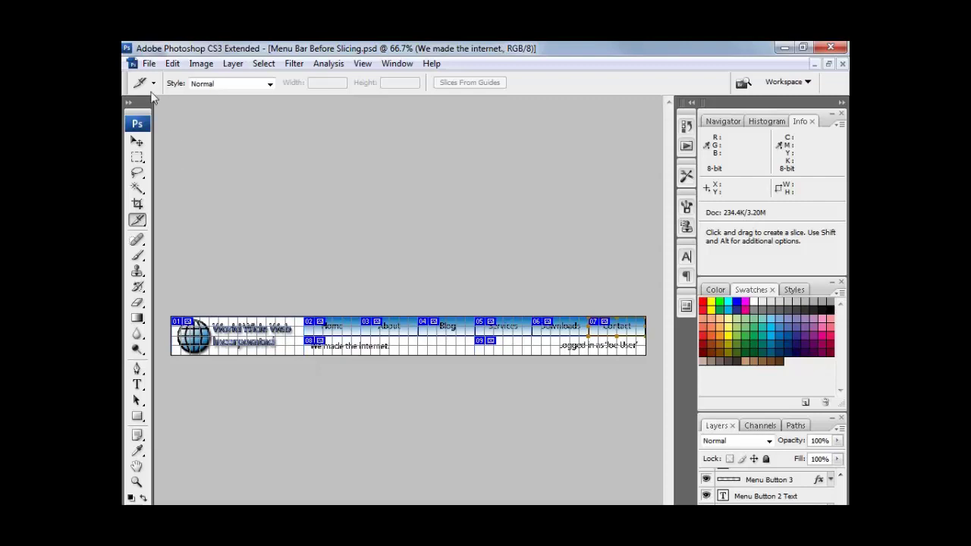
# - Open the sliced menu bar in Save for Web & Devices and look over the full width of the optimized preview
pyautogui.click(149, 64)
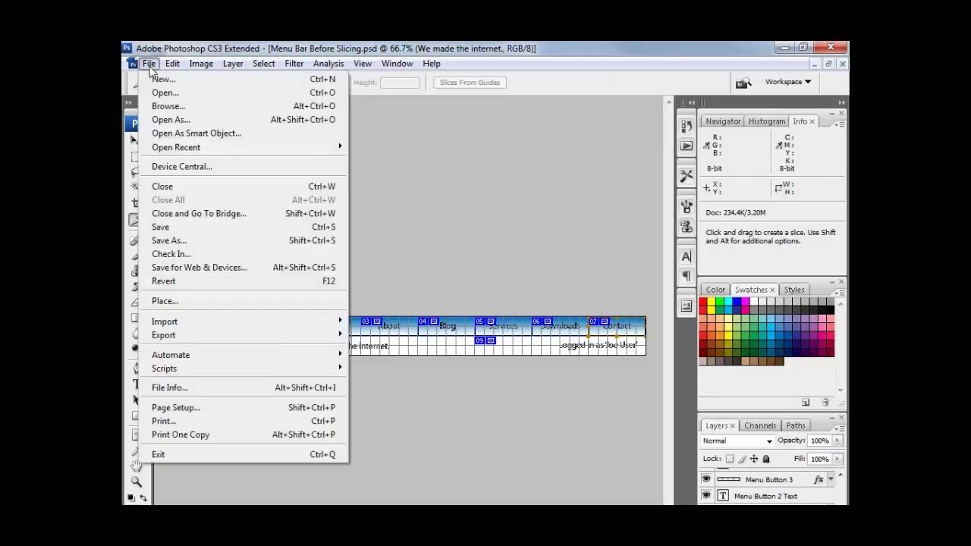
pyautogui.click(198, 272)
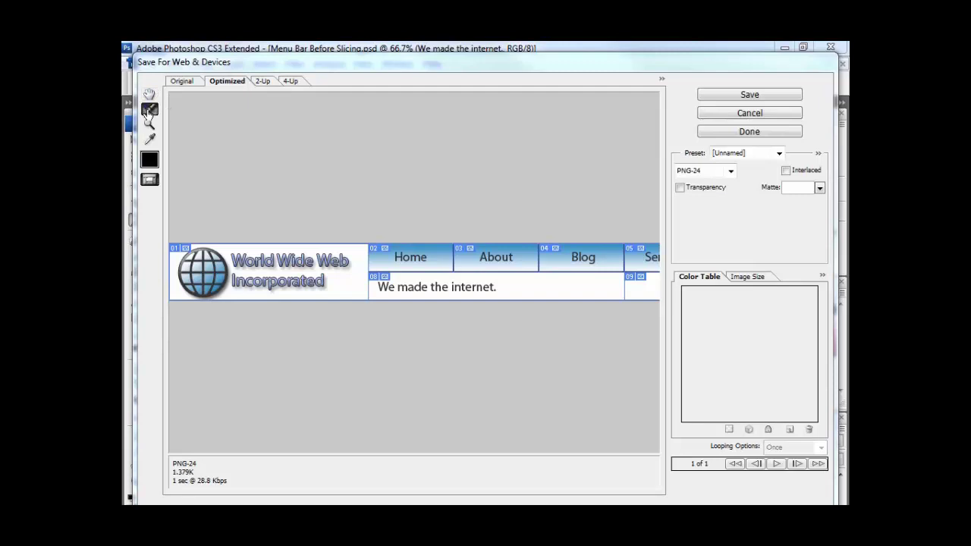
pyautogui.click(149, 94)
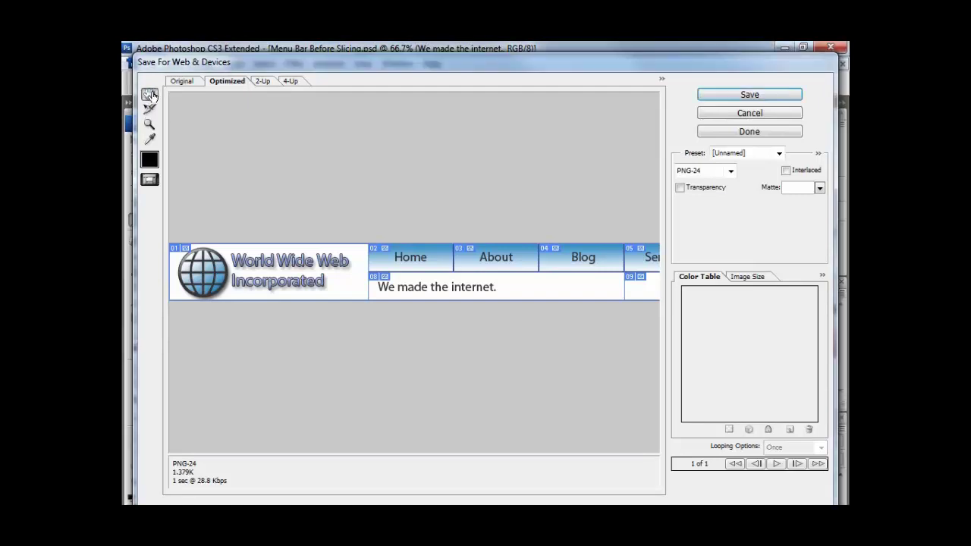
pyautogui.moveTo(616, 217); pyautogui.dragTo(375, 181)
pyautogui.moveTo(531, 188); pyautogui.dragTo(607, 189)
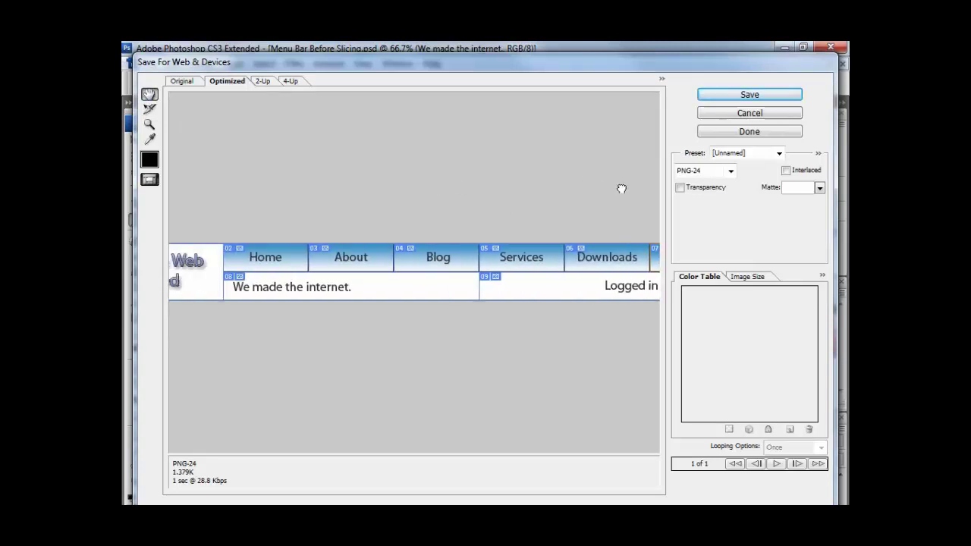
pyautogui.moveTo(314, 182); pyautogui.dragTo(516, 193)
pyautogui.moveTo(592, 204); pyautogui.dragTo(553, 200)
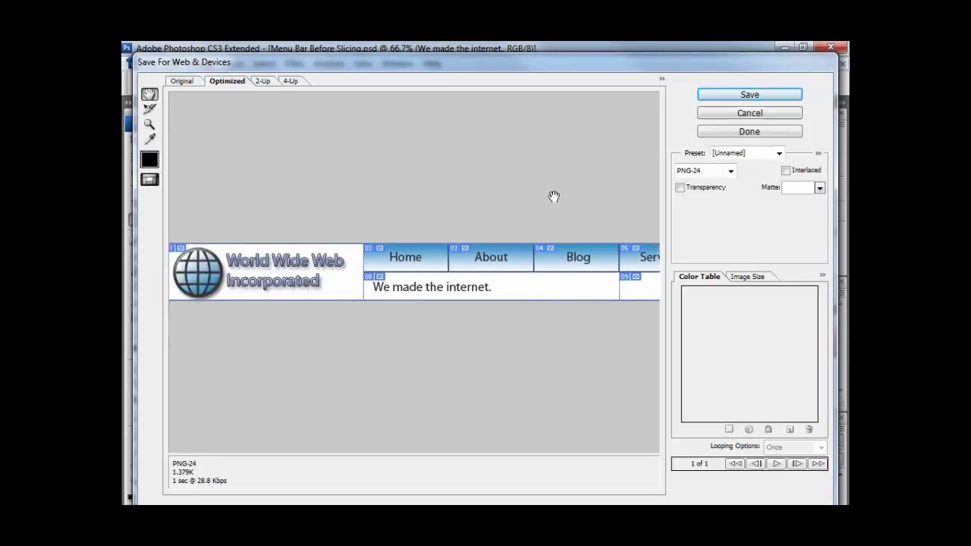
pyautogui.moveTo(197, 179)
pyautogui.mouseDown()
pyautogui.moveTo(467, 186)
pyautogui.moveTo(196, 175)
pyautogui.mouseUp()
pyautogui.moveTo(570, 210); pyautogui.dragTo(225, 182)
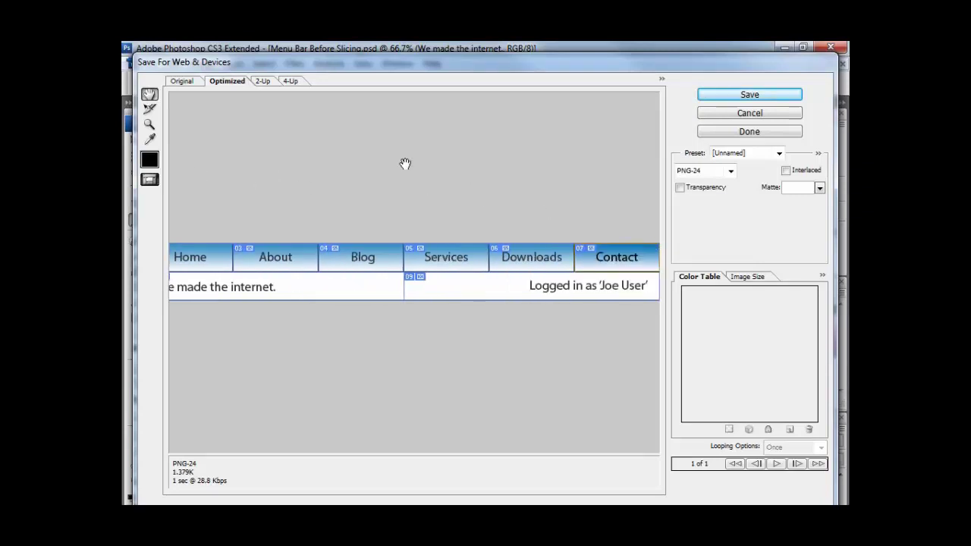
# - Select the menu bar slices one by one with the Slice Select tool and examine their file format and the available formats
pyautogui.click(149, 110)
pyautogui.click(379, 192)
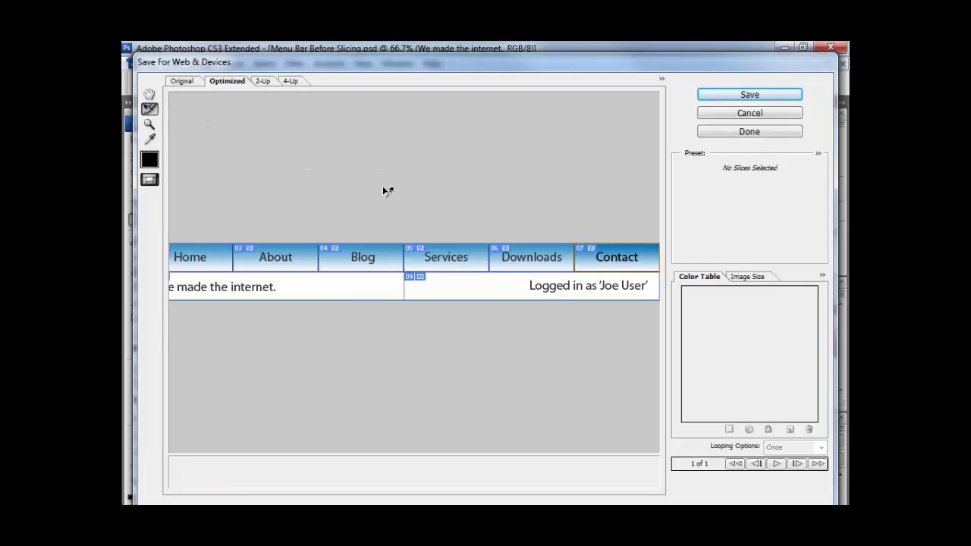
pyautogui.click(447, 296)
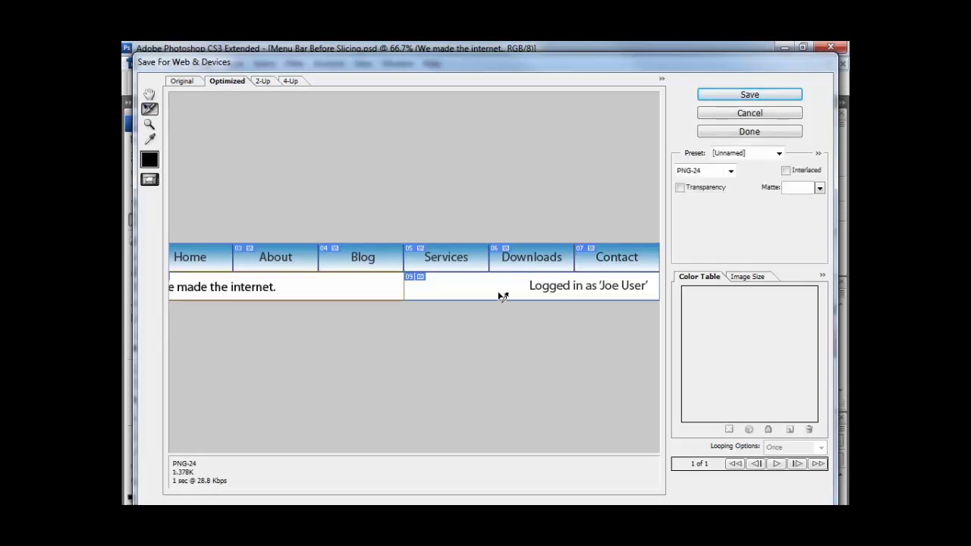
pyautogui.click(439, 260)
pyautogui.click(535, 262)
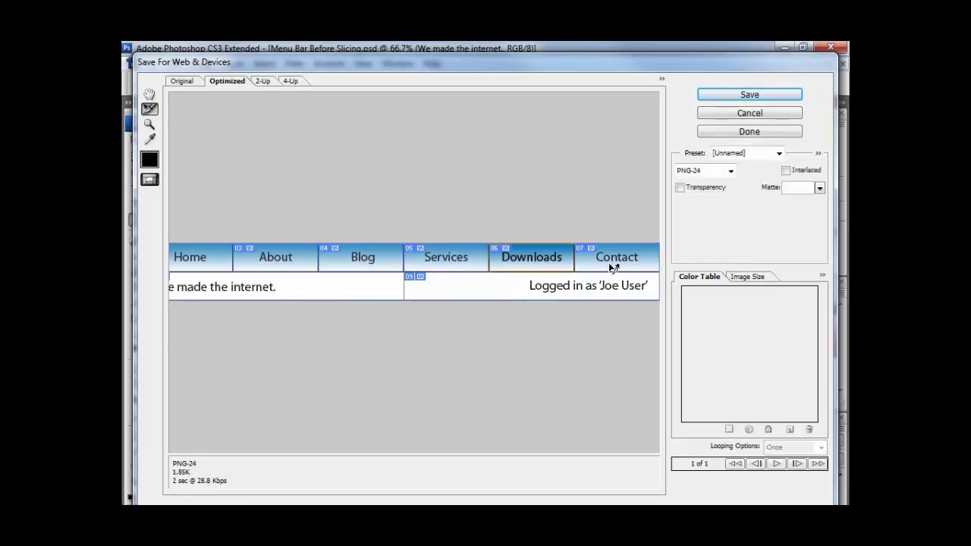
pyautogui.click(613, 265)
pyautogui.click(191, 259)
pyautogui.click(266, 264)
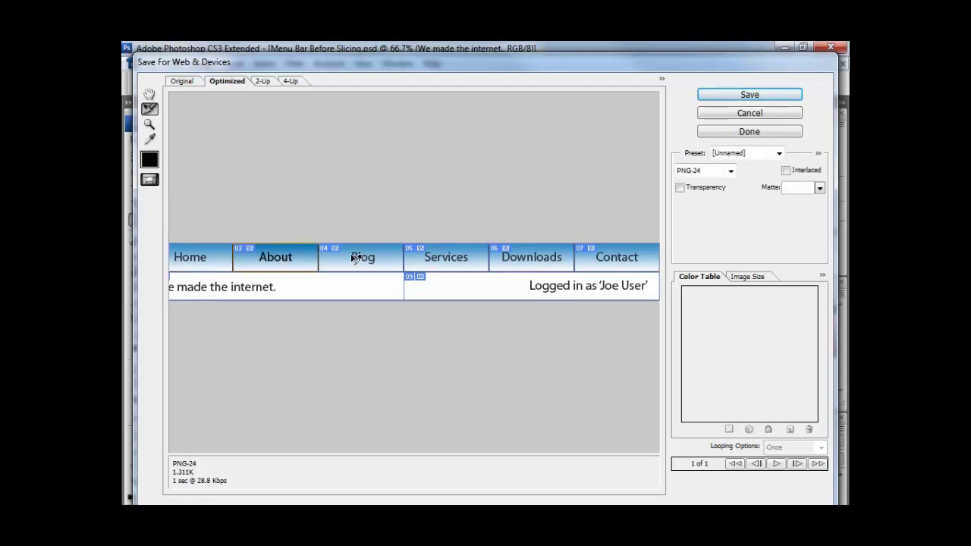
pyautogui.click(360, 258)
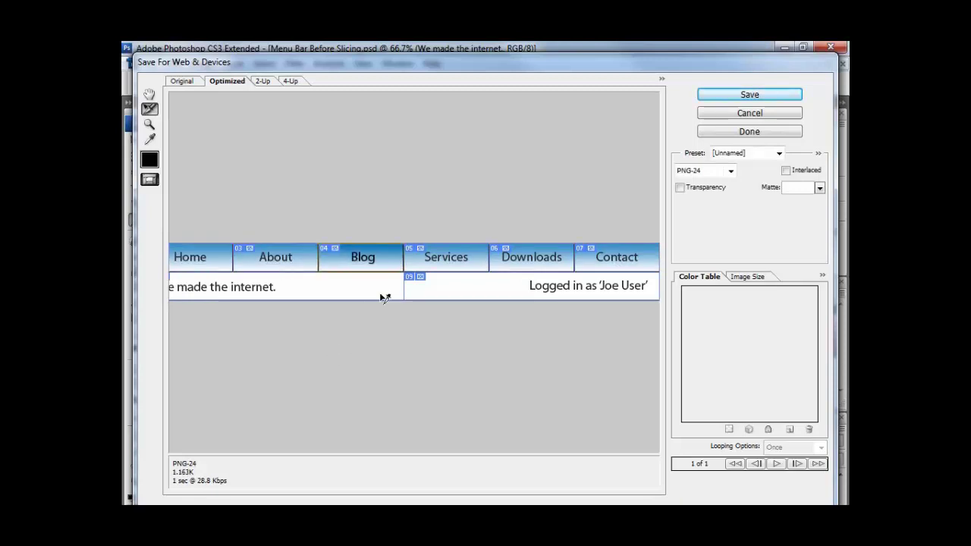
pyautogui.click(451, 262)
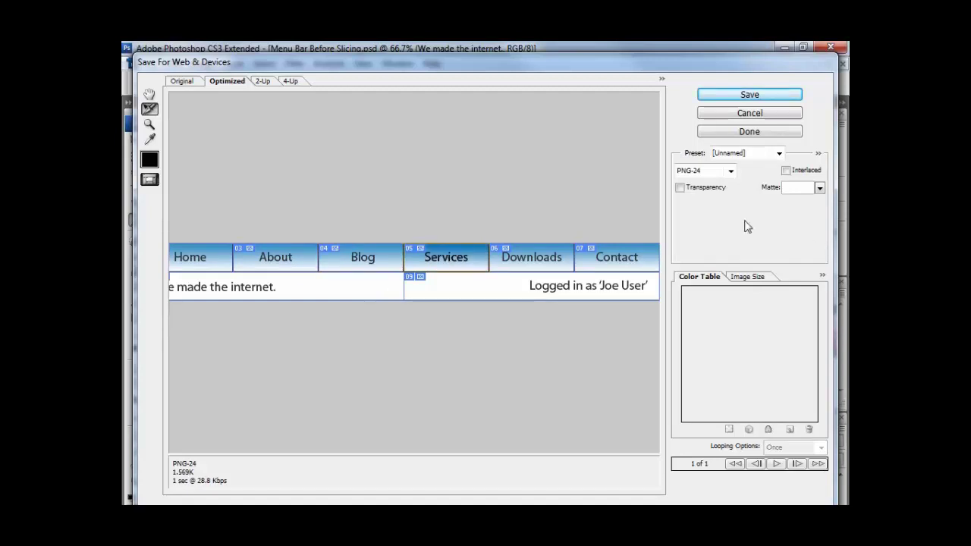
pyautogui.click(731, 171)
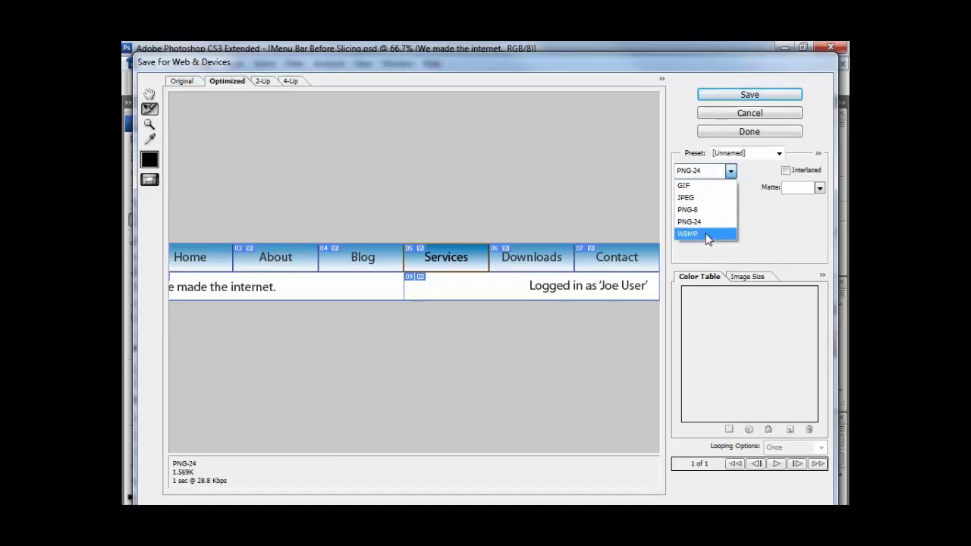
pyautogui.click(288, 318)
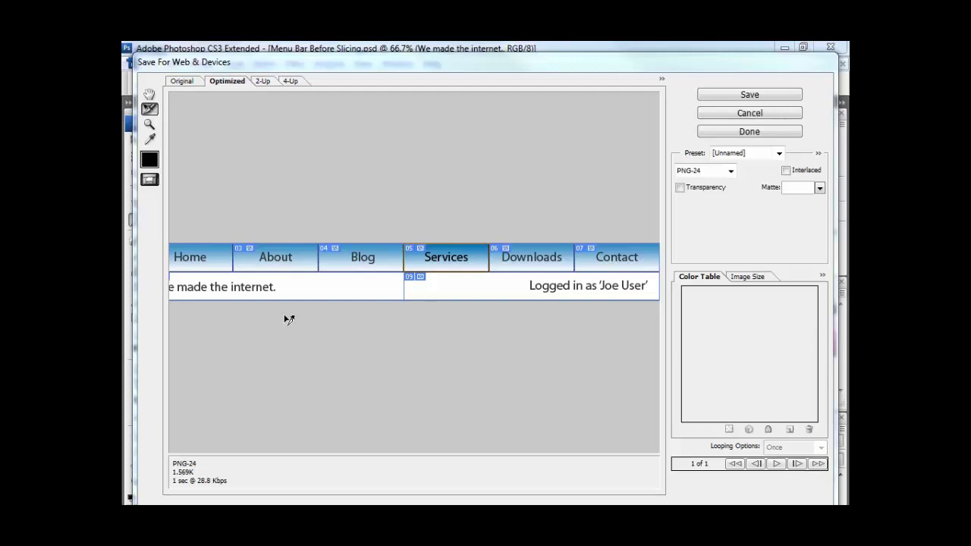
# - Start saving the optimized slices and open the Other output settings to review the HTML options
pyautogui.click(749, 97)
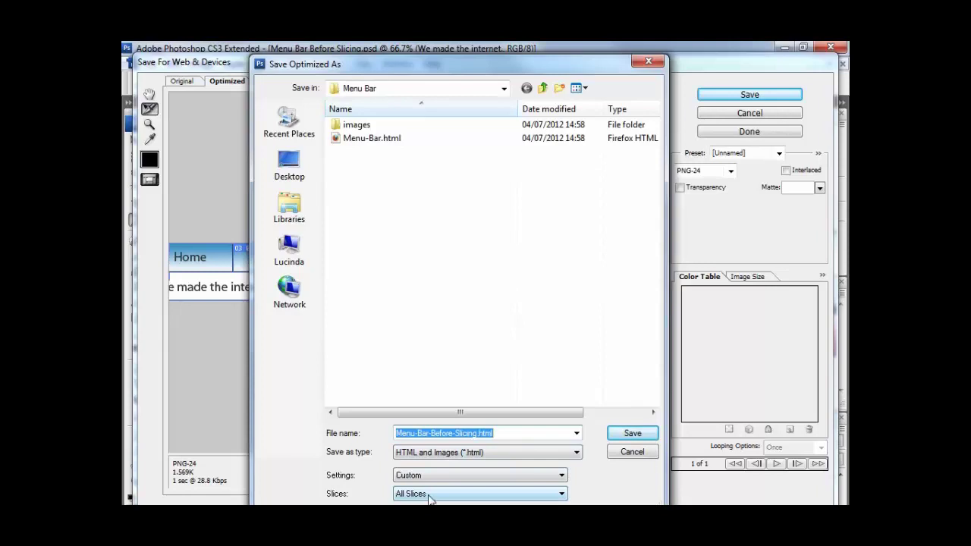
pyautogui.click(446, 478)
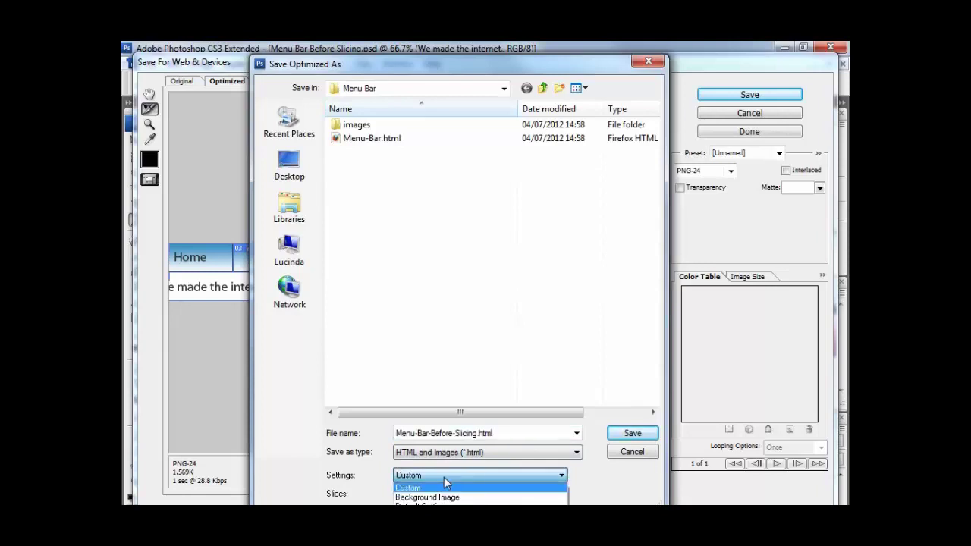
pyautogui.click(413, 524)
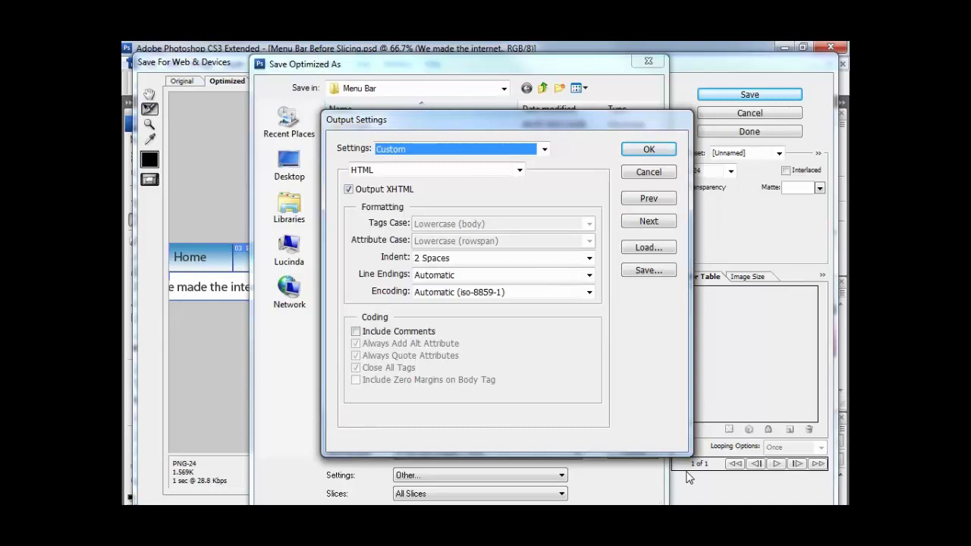
pyautogui.click(519, 171)
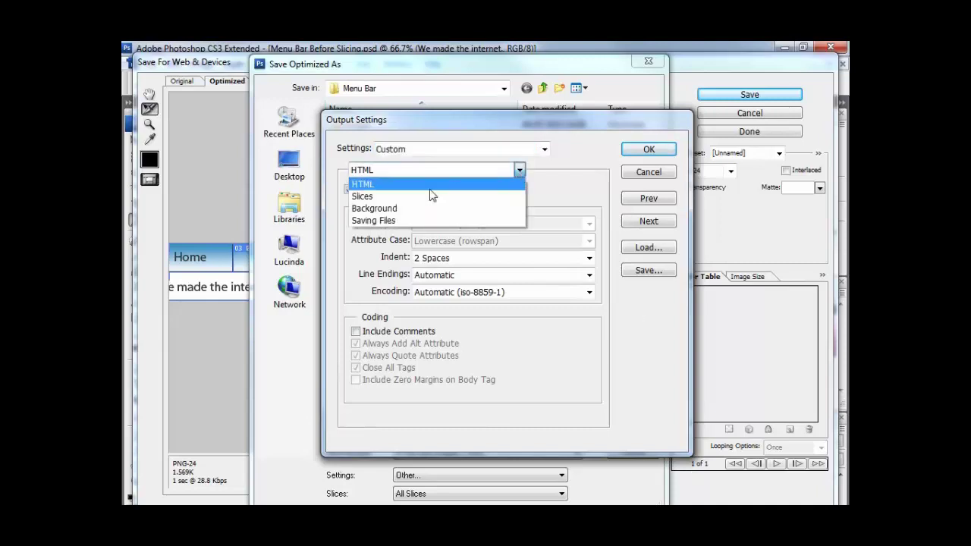
pyautogui.click(423, 189)
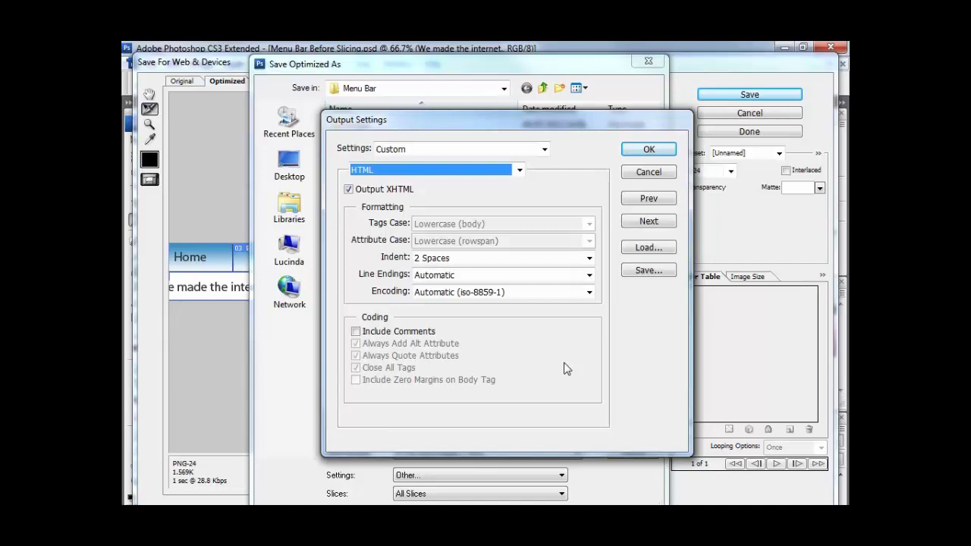
# - In the Slices output settings, choose Generate CSS and review the options for the default slice naming
pyautogui.click(519, 171)
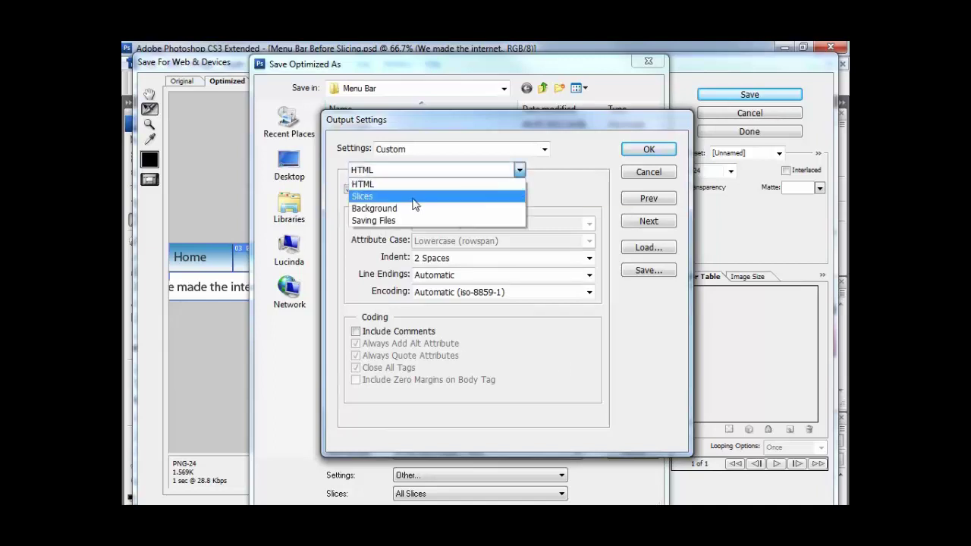
pyautogui.click(415, 198)
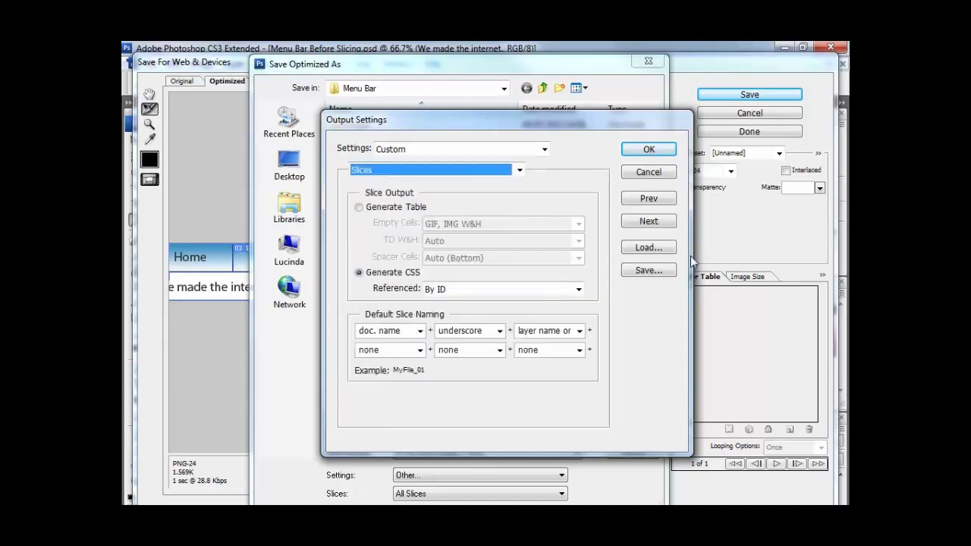
pyautogui.click(359, 273)
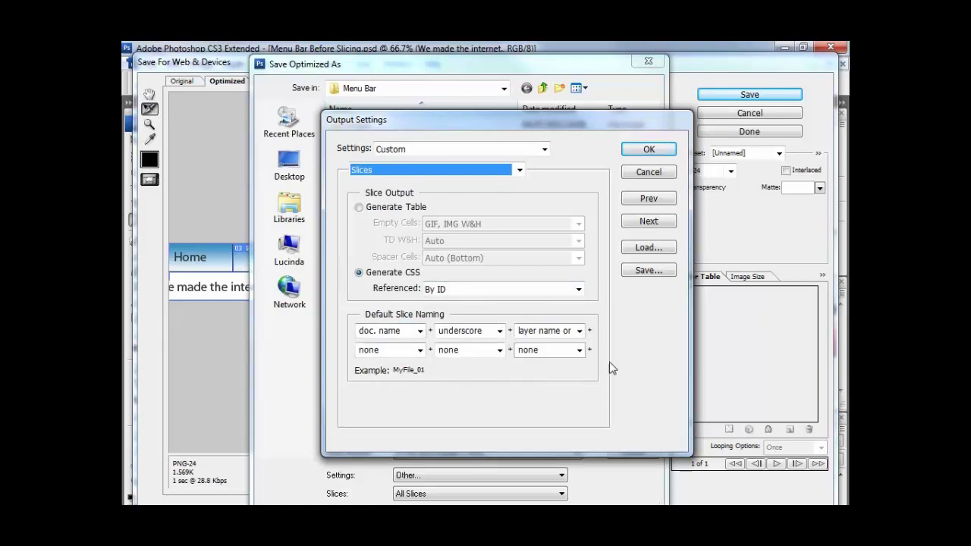
pyautogui.click(419, 332)
pyautogui.click(421, 333)
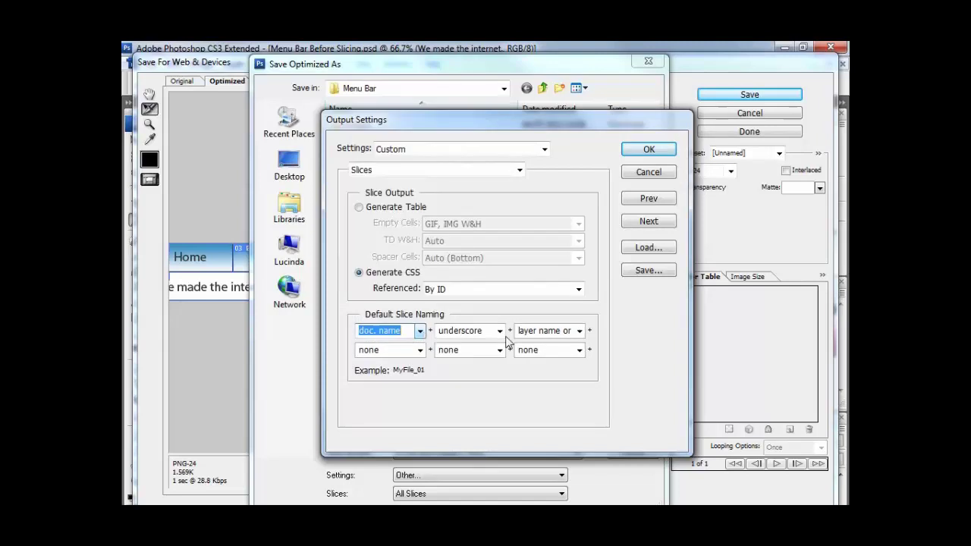
pyautogui.click(500, 332)
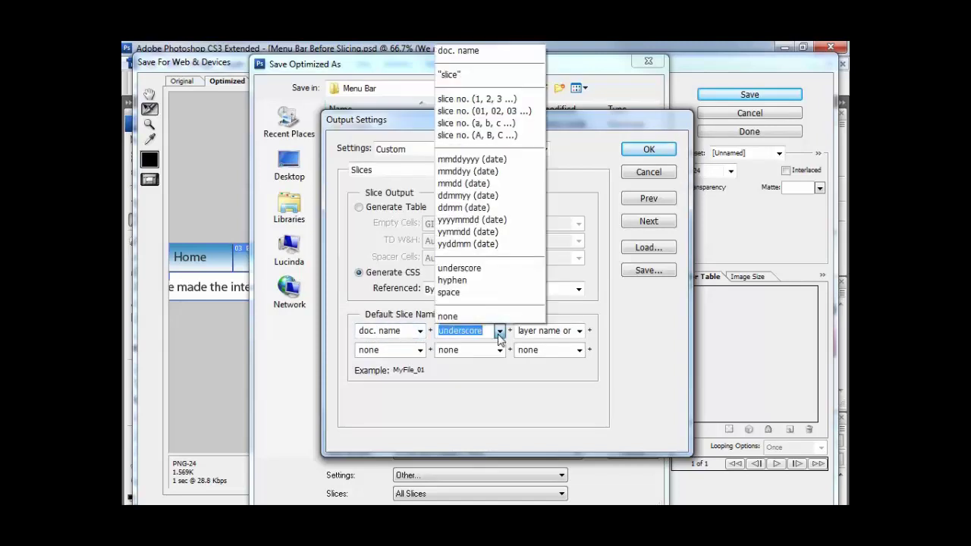
pyautogui.click(500, 332)
pyautogui.click(579, 331)
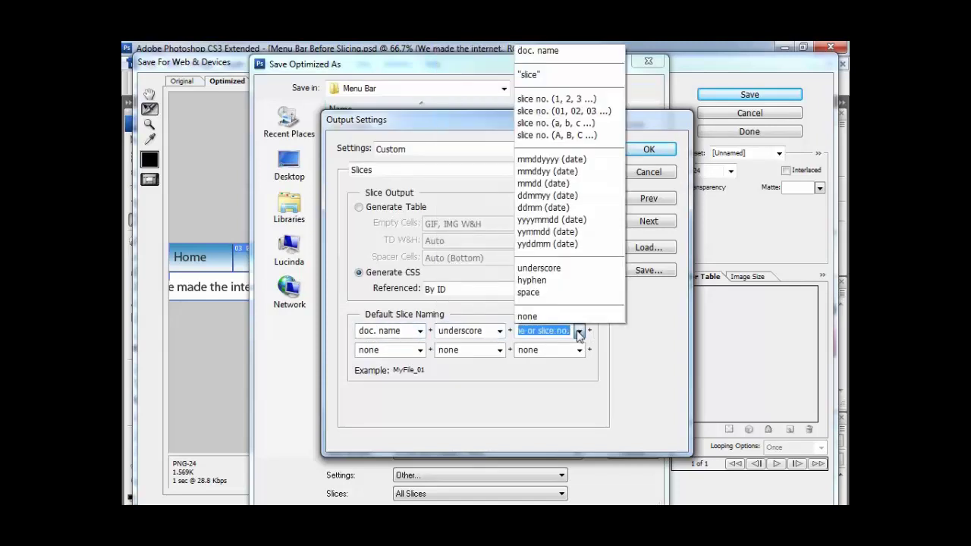
pyautogui.click(575, 383)
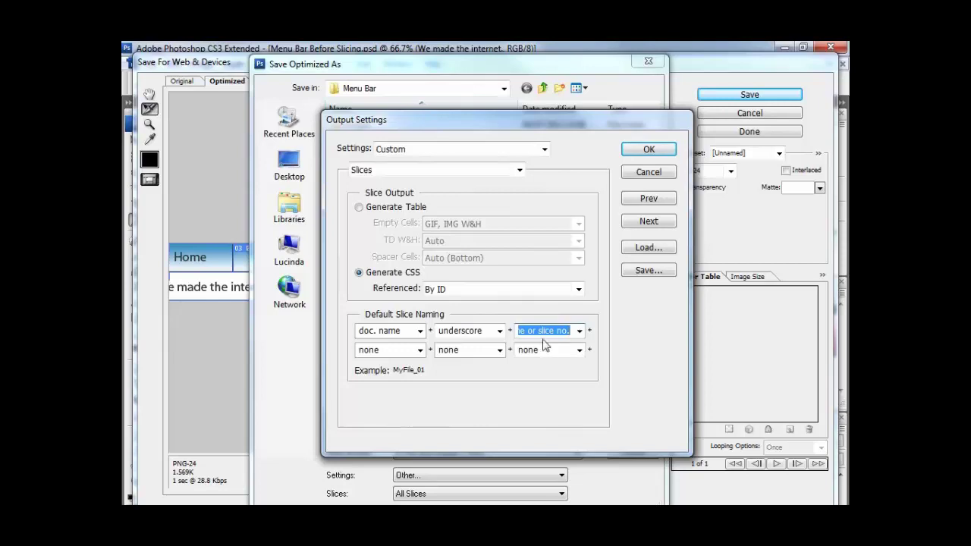
# - Review the Background output settings, including the available background colors
pyautogui.click(520, 170)
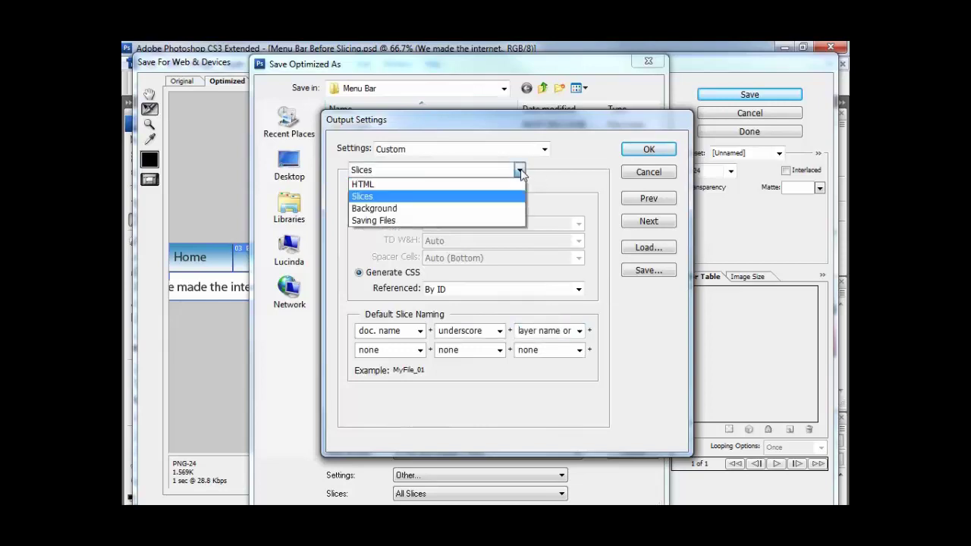
pyautogui.click(400, 209)
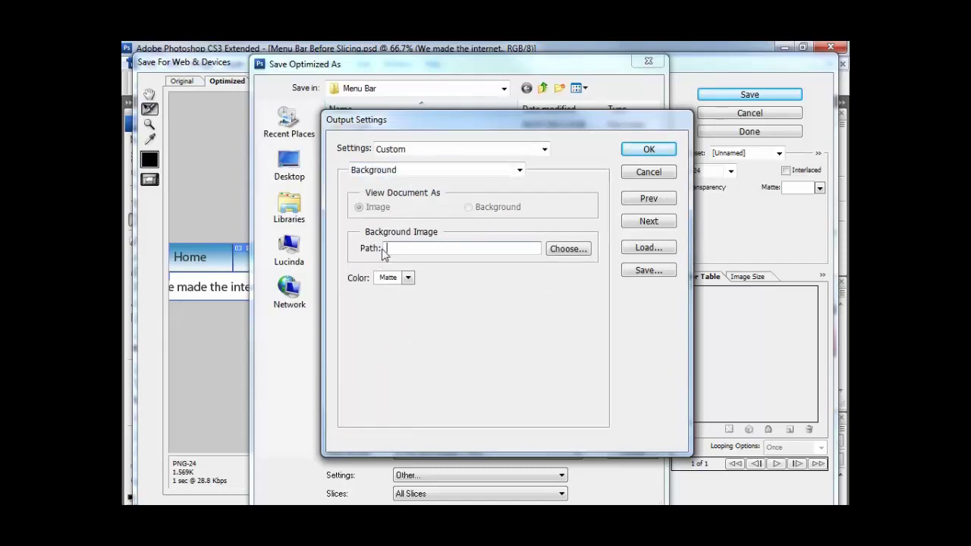
pyautogui.click(408, 279)
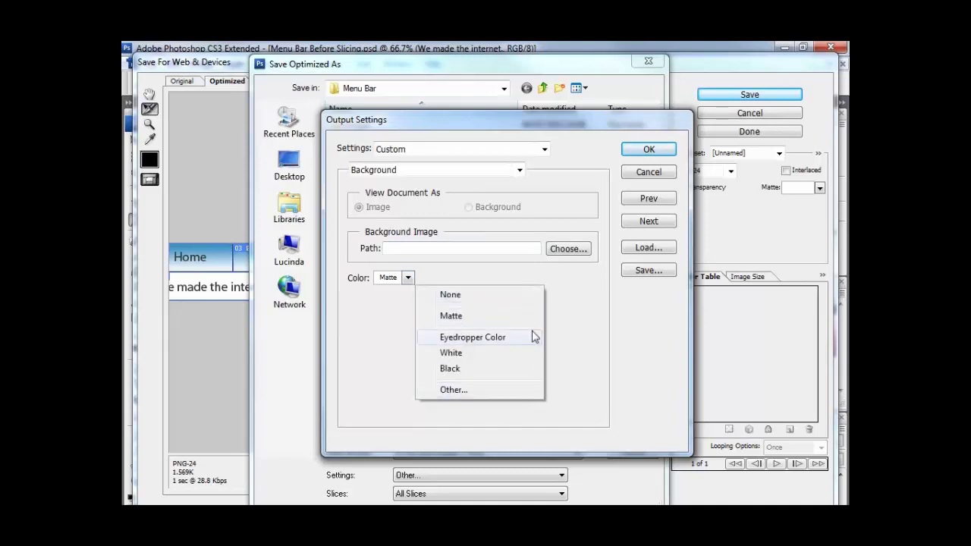
pyautogui.click(579, 337)
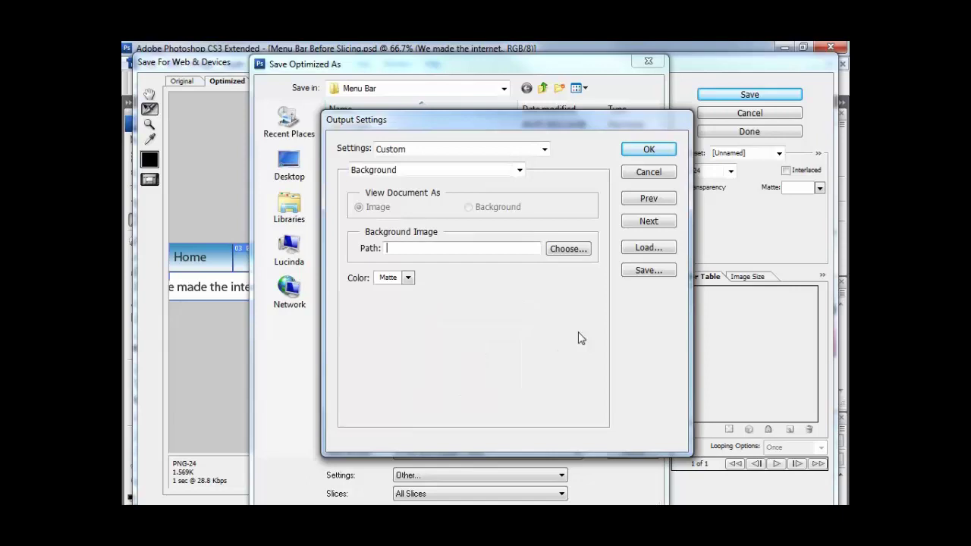
# - In the Saving Files output settings, keep "images" as the folder for the images and accept the output settings
pyautogui.click(521, 170)
pyautogui.click(370, 219)
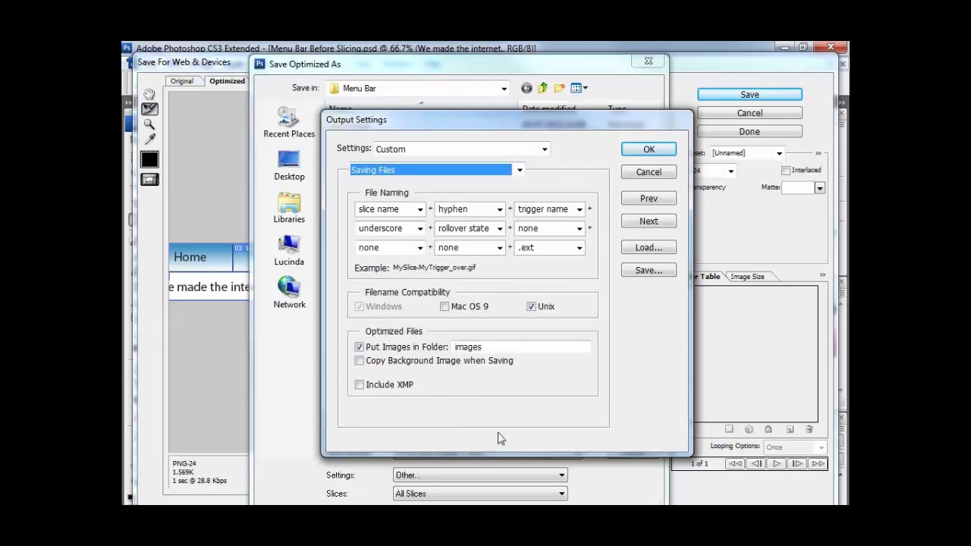
pyautogui.doubleClick(489, 348)
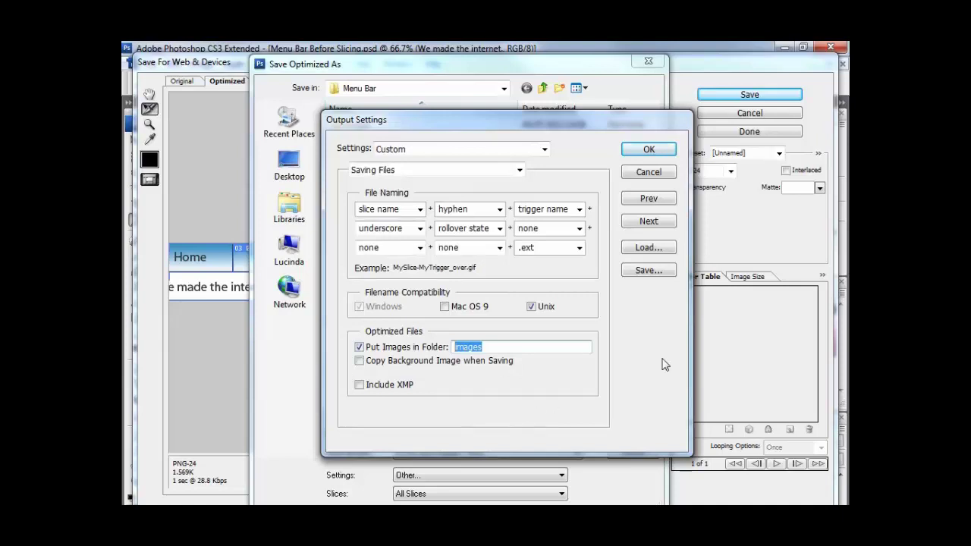
pyautogui.click(648, 150)
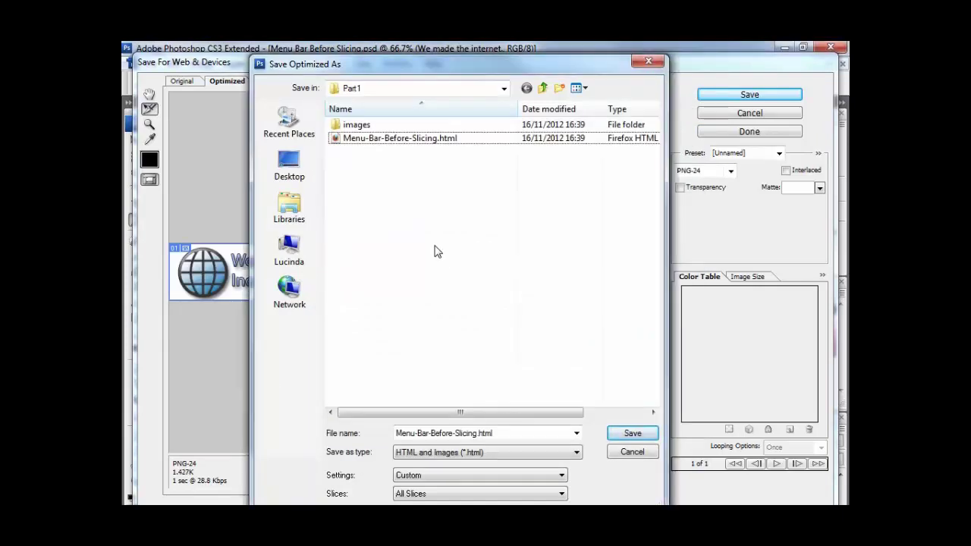
# - Save all slices with Menu-Bar-Before-Slicing.html in the Part1 folder, replacing the existing files
pyautogui.click(638, 436)
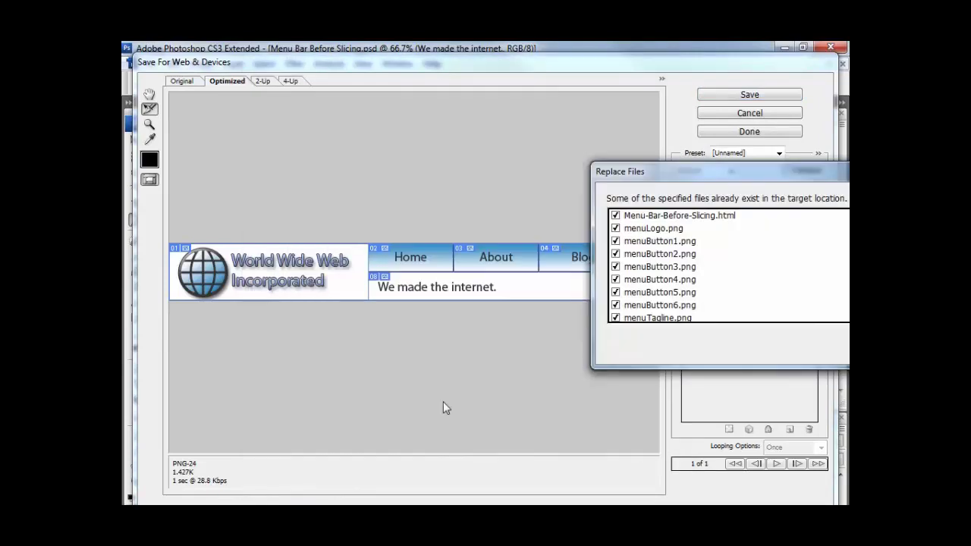
pyautogui.press('Return')
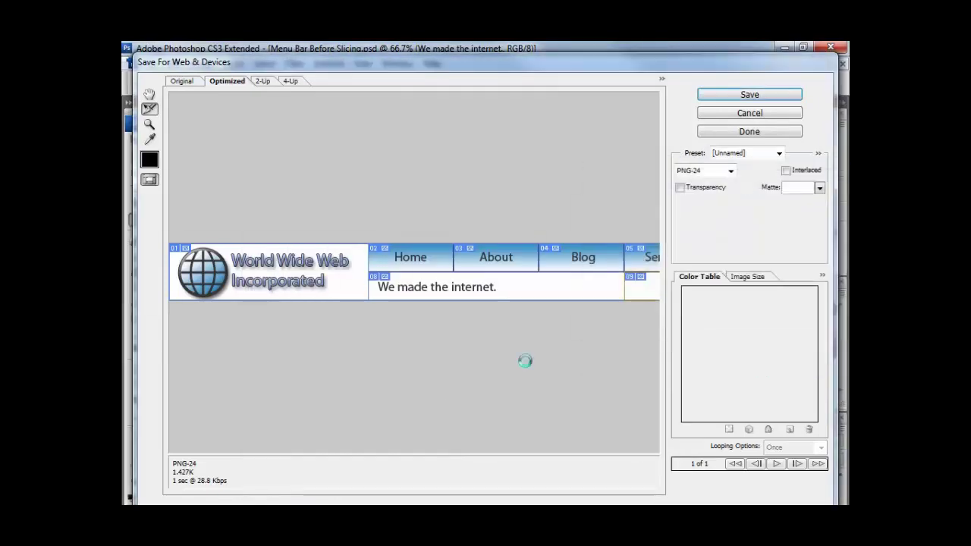